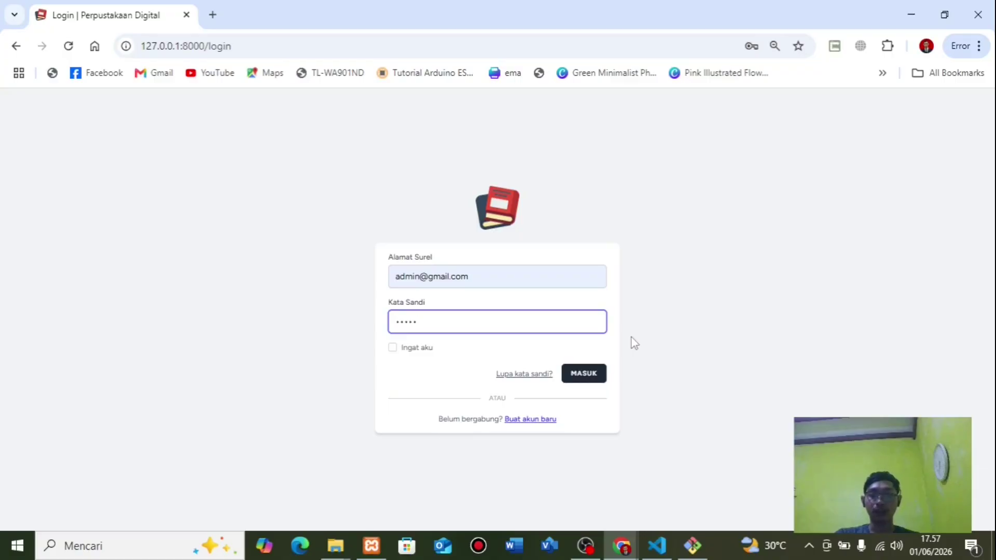
- Log in as administrator, dismiss Chrome's password warning, and go to book management
left_click(592, 378)
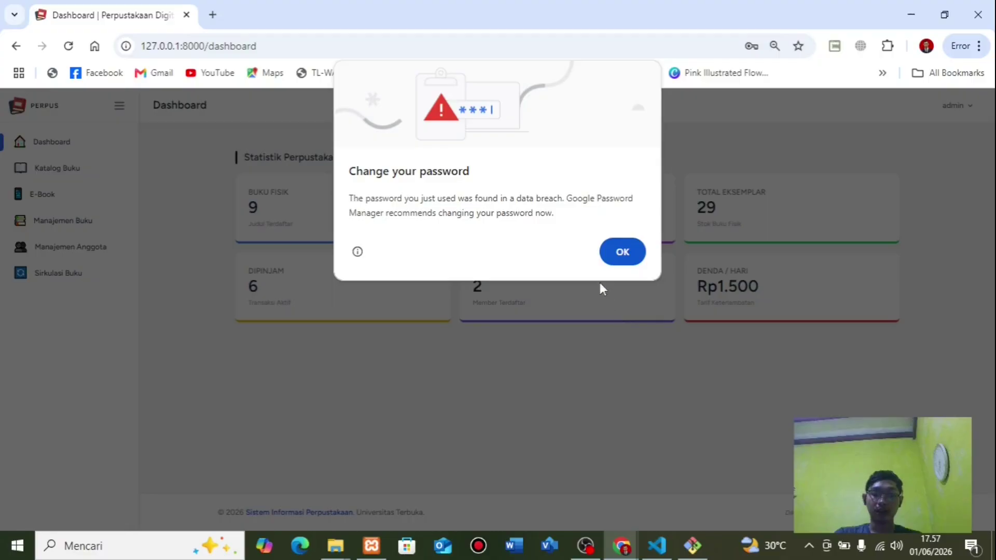
left_click(607, 255)
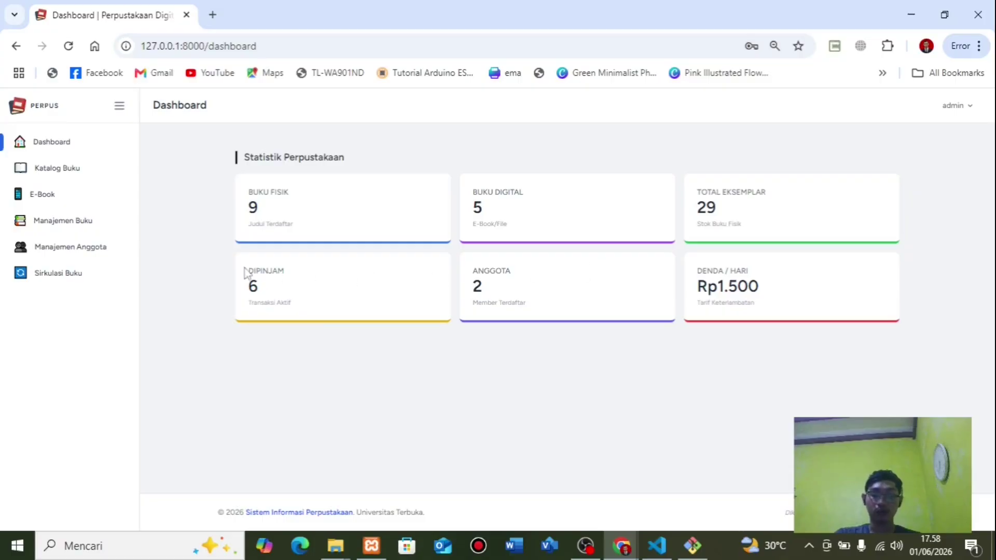
left_click(87, 228)
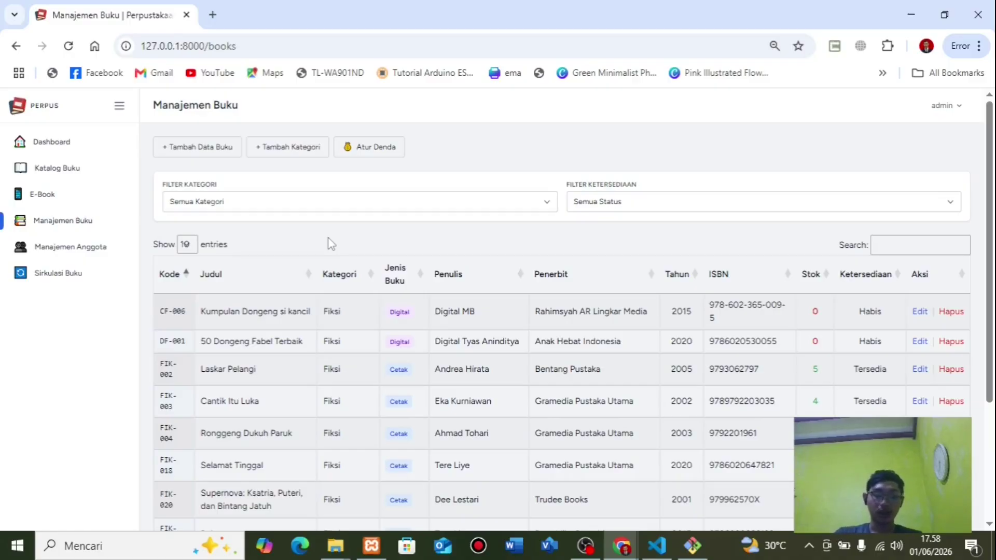
- Check the Novel, Fiksi and Pengetahuan categories in the category panel, then open member management
left_click(275, 152)
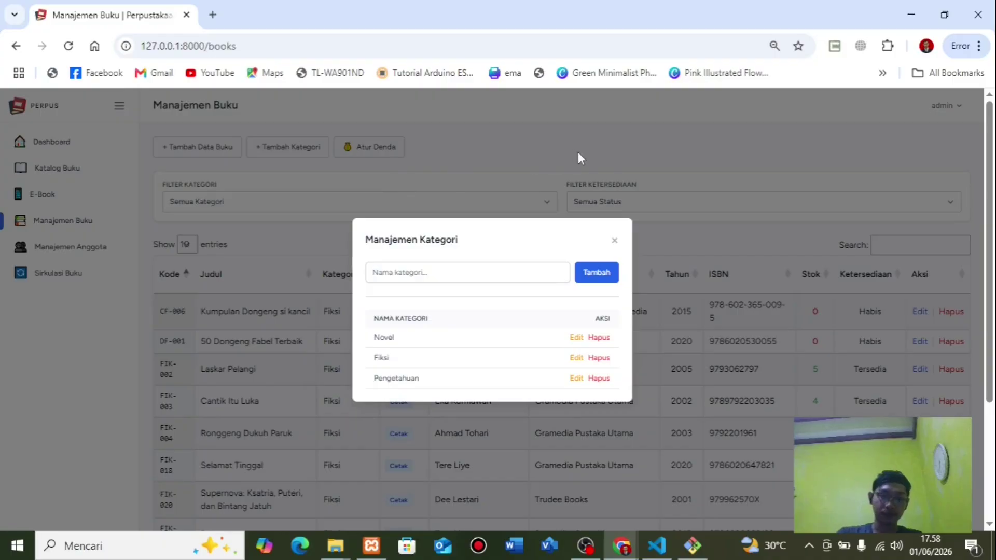
left_click(690, 127)
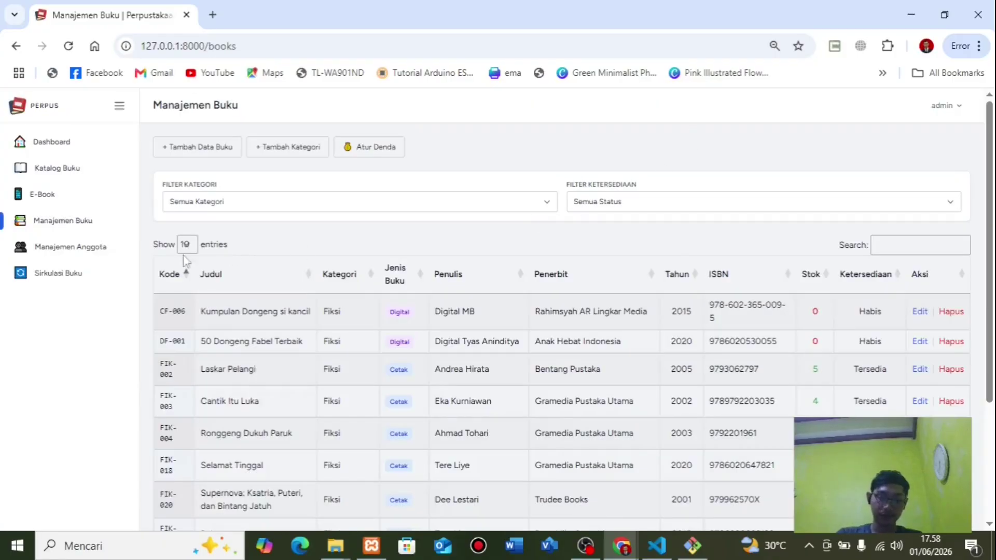
left_click(78, 247)
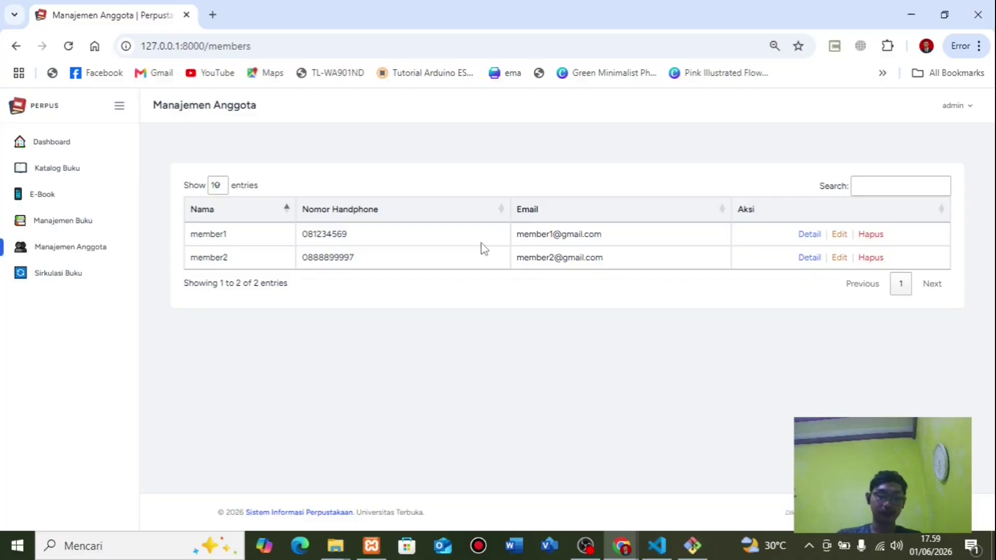
left_click(73, 275)
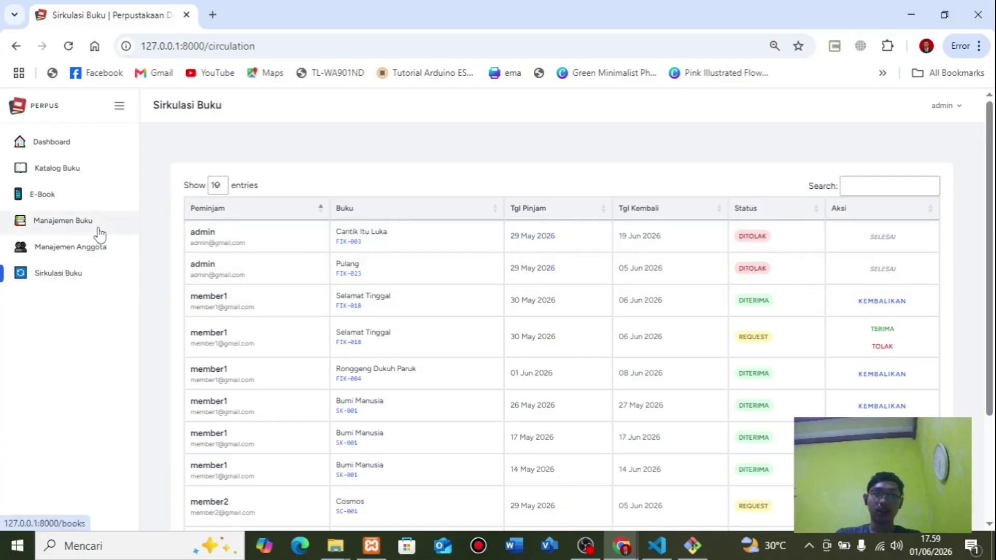
left_click(94, 252)
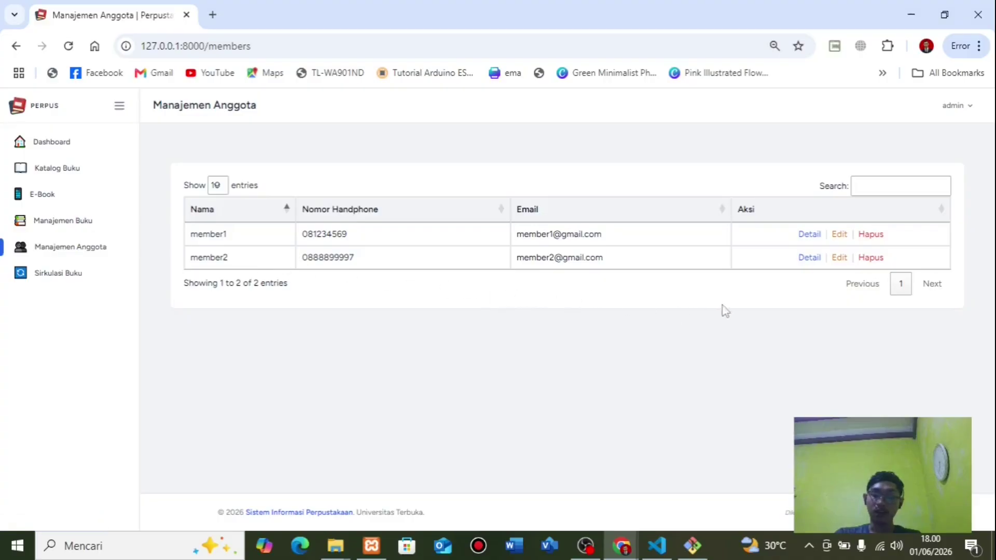
- Open the second member's detail view
left_click(807, 258)
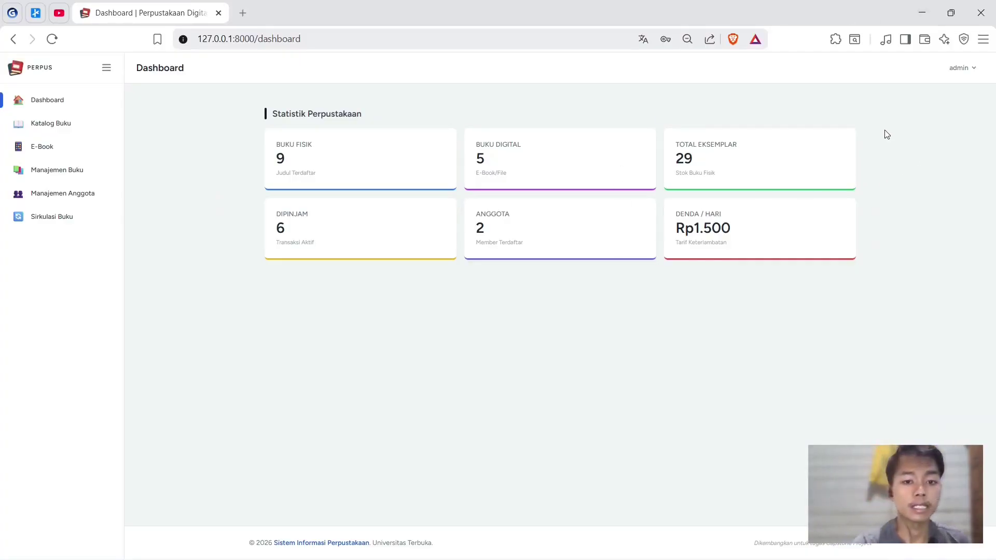
- Log out of the admin account and sign in with the member's e-mail and password
left_click(964, 72)
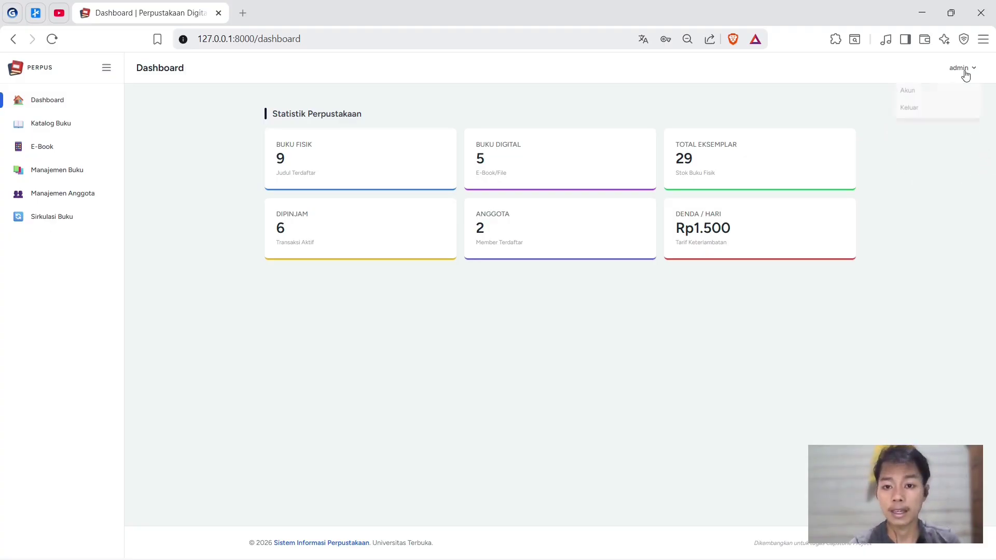
left_click(911, 107)
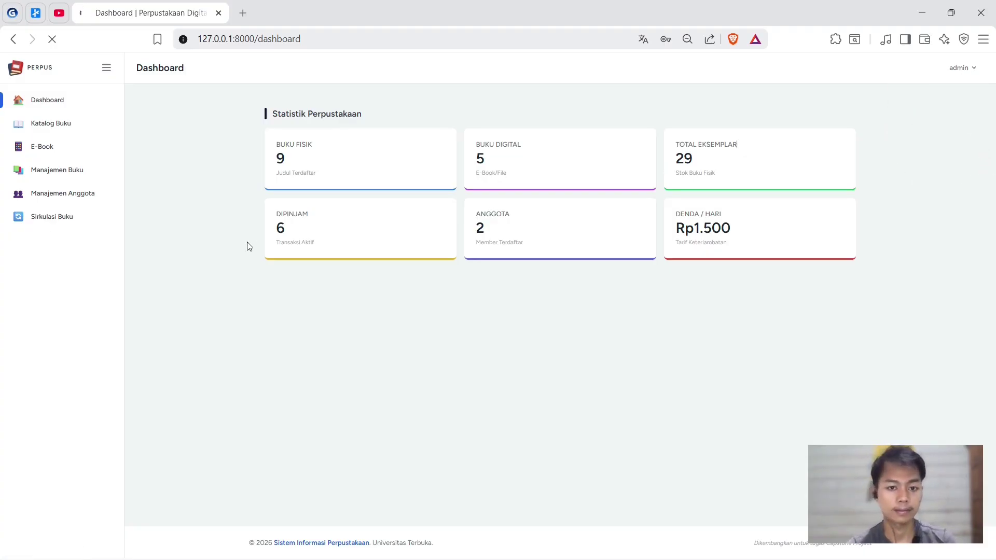
left_click(943, 70)
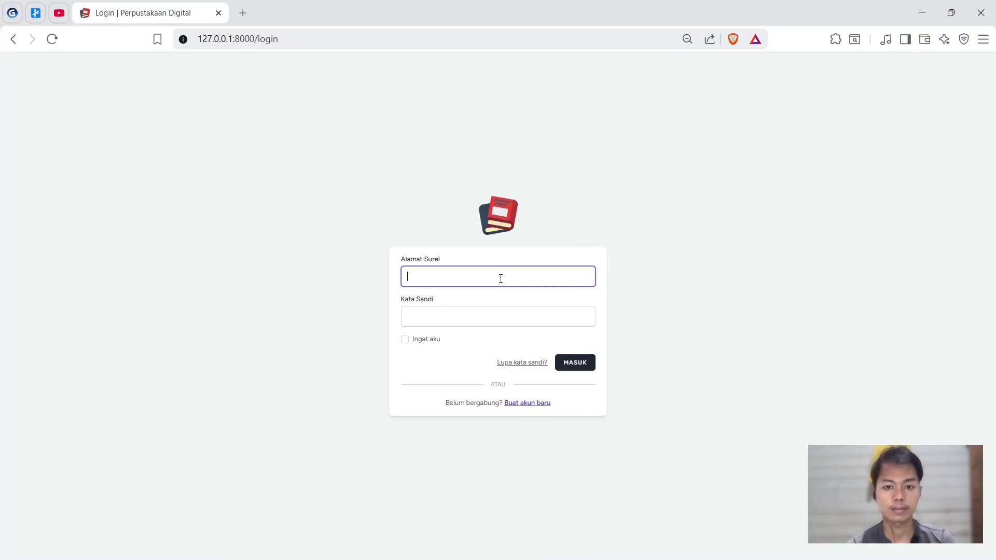
left_click(500, 278)
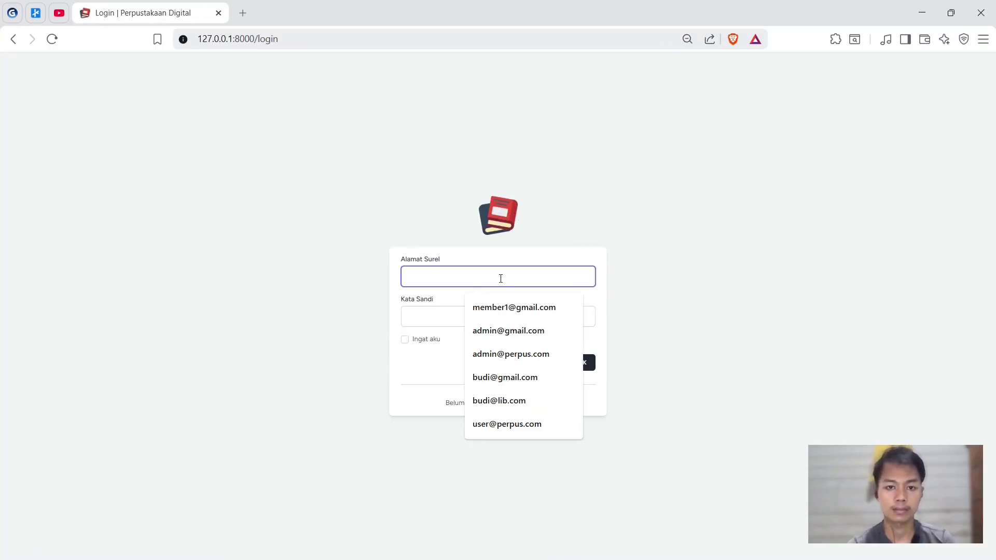
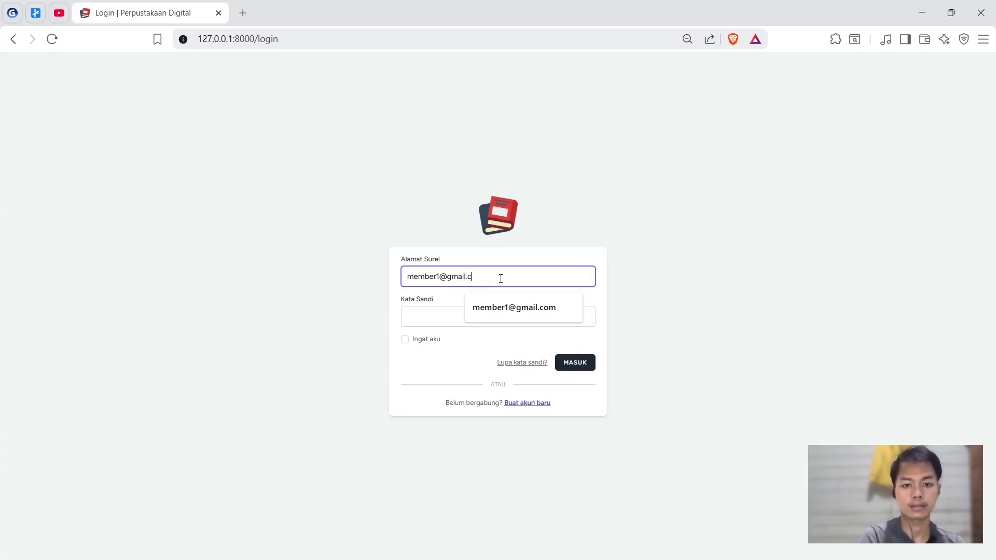
key("Tab")
type("member1")
key("Return")
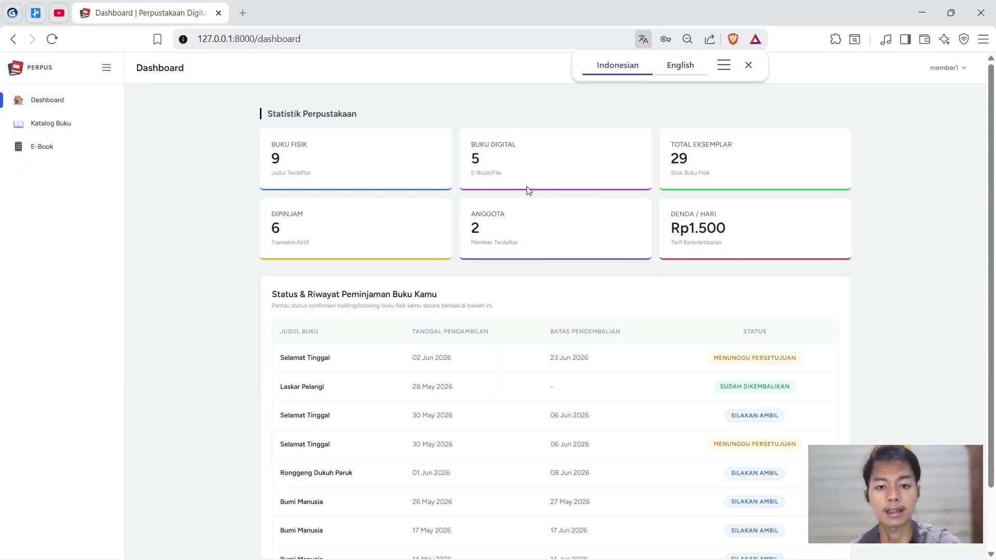
- Search the physical book catalog for 'sela'
left_click(51, 126)
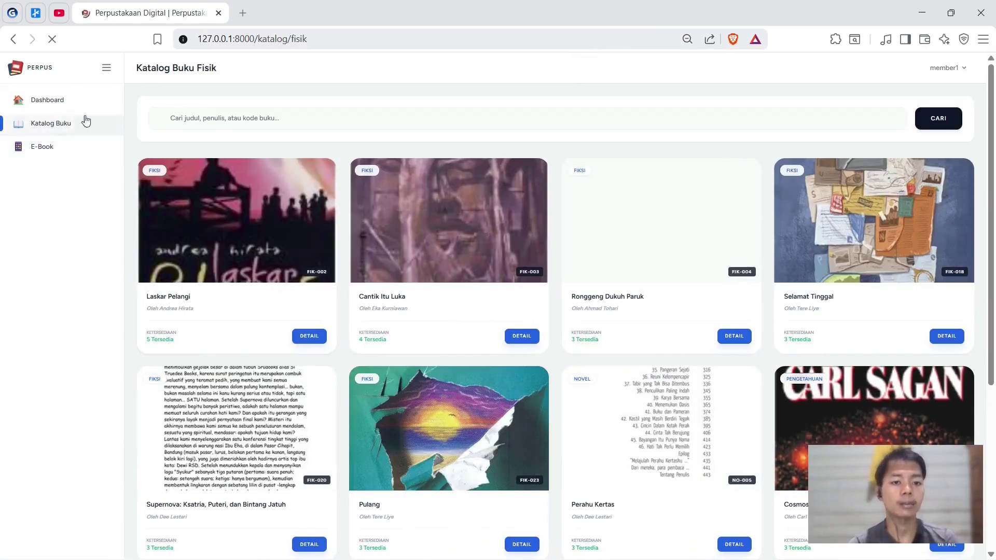
left_click(263, 119)
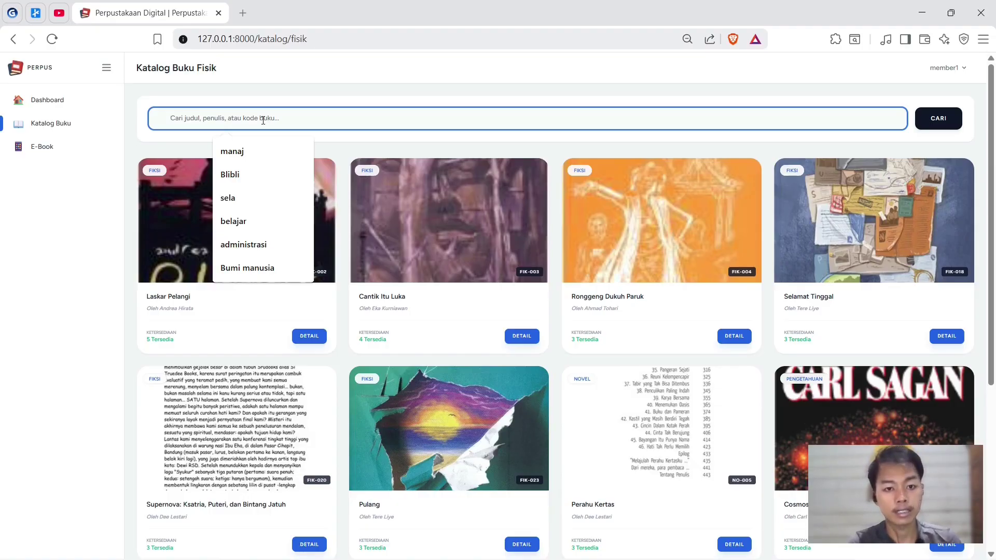
type("sela")
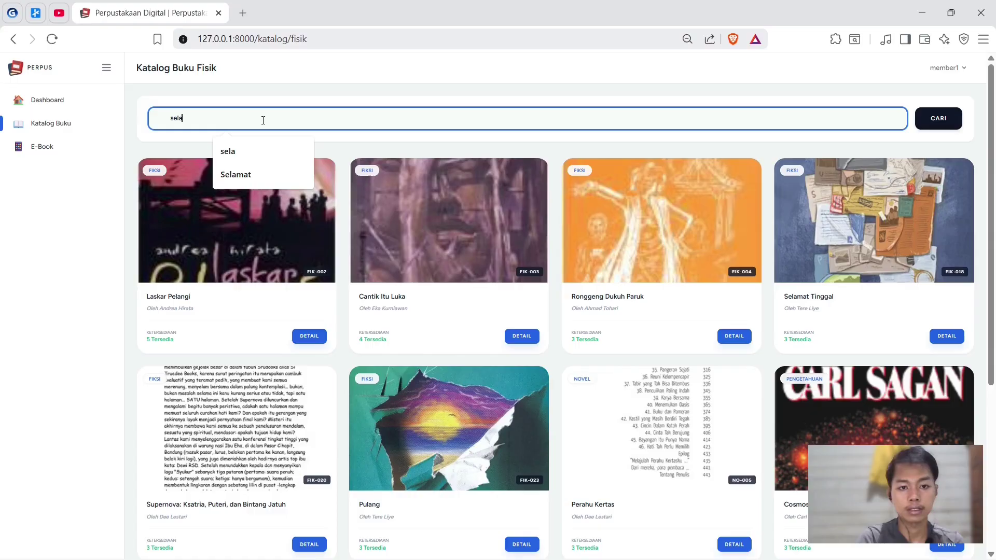
key("Return")
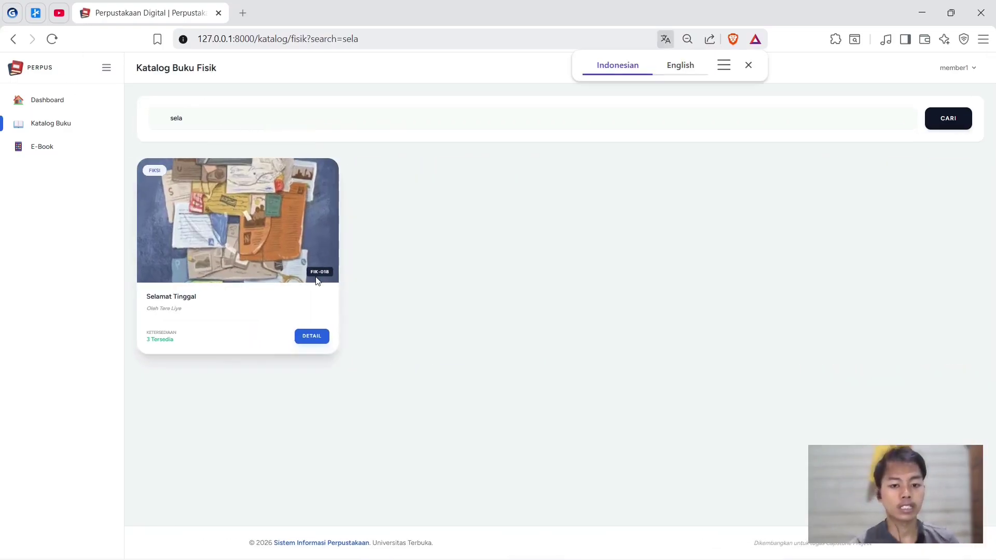
- View the Selamat Tinggal book details, then go to the E-Book collection
left_click(312, 336)
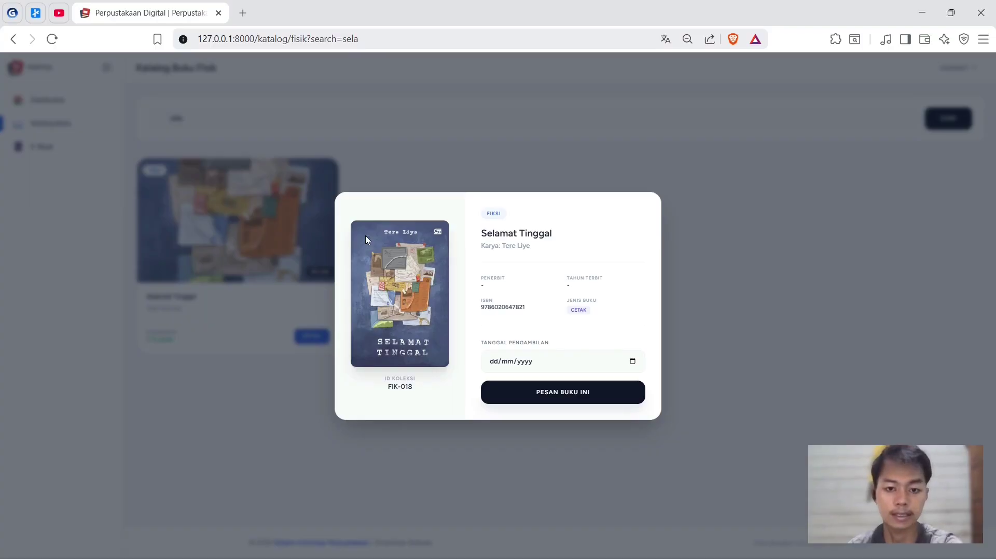
left_click(710, 319)
left_click(52, 149)
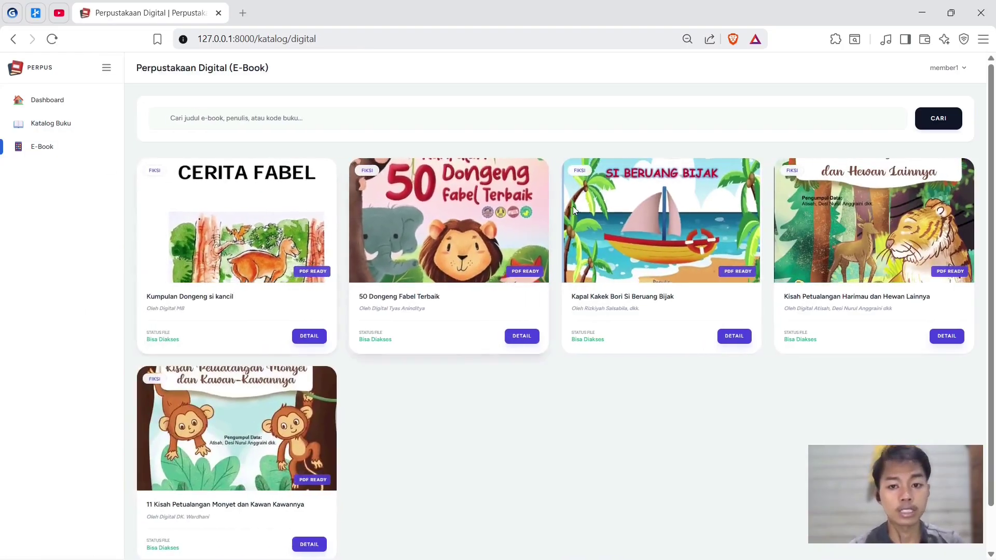
- View the 50 Dongeng Fabel Terbaik e-book details, then return to the member dashboard
left_click(525, 338)
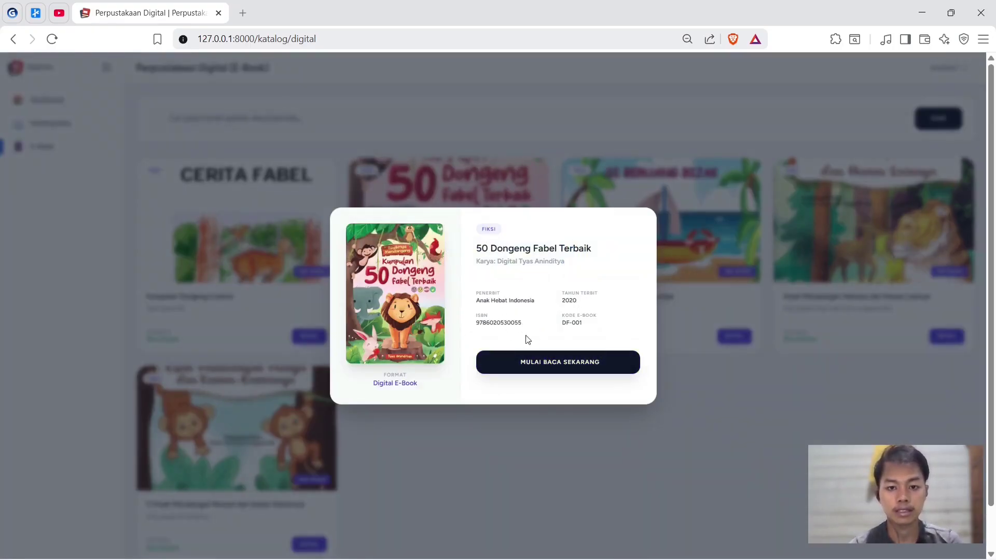
left_click(587, 428)
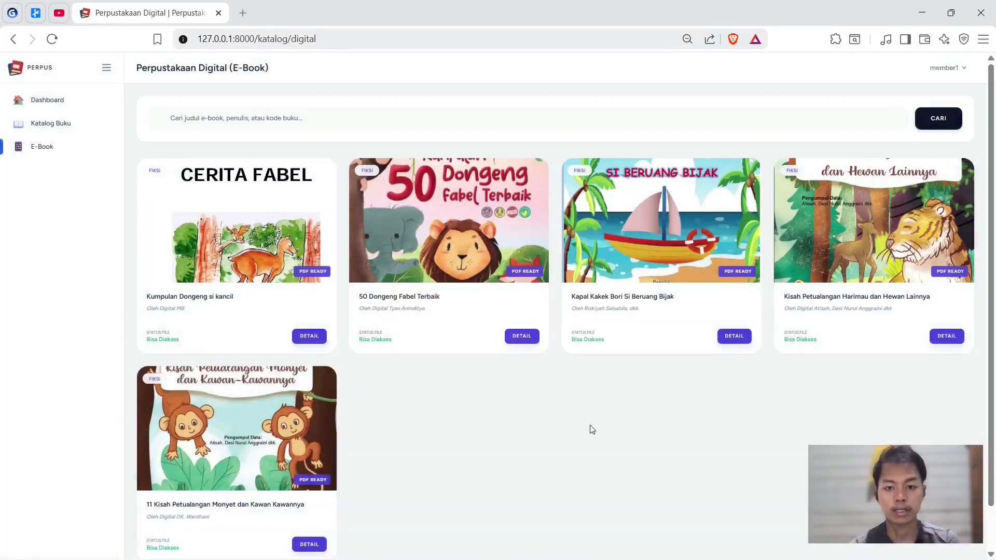
left_click(51, 106)
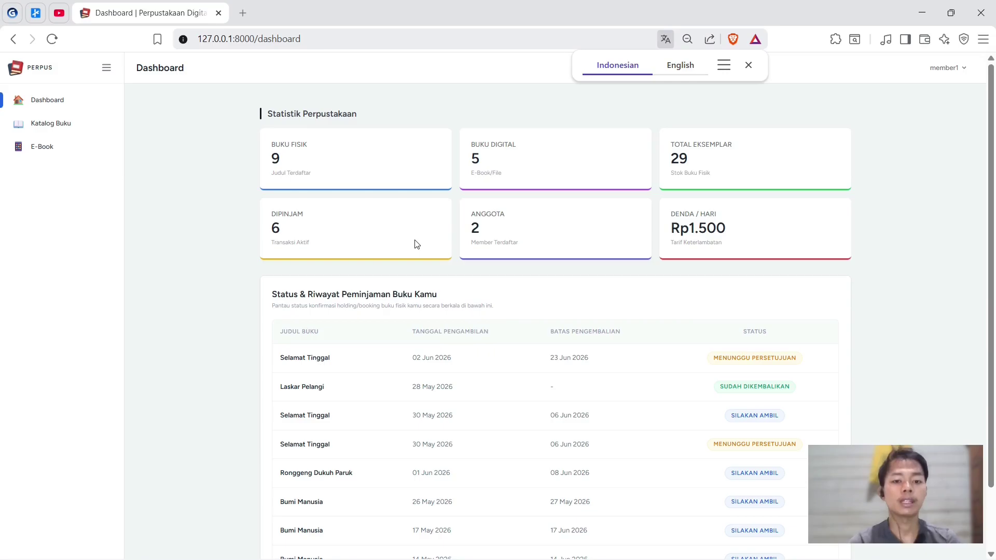
- Dismiss the translate popup and advance the presentation to the Terima Kasih! slide
left_click(301, 225)
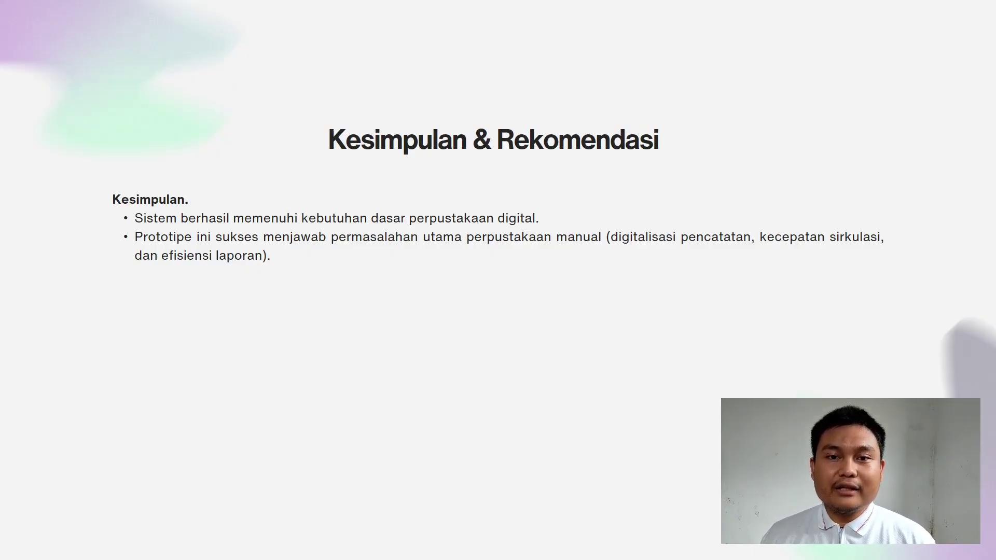
key("Right")
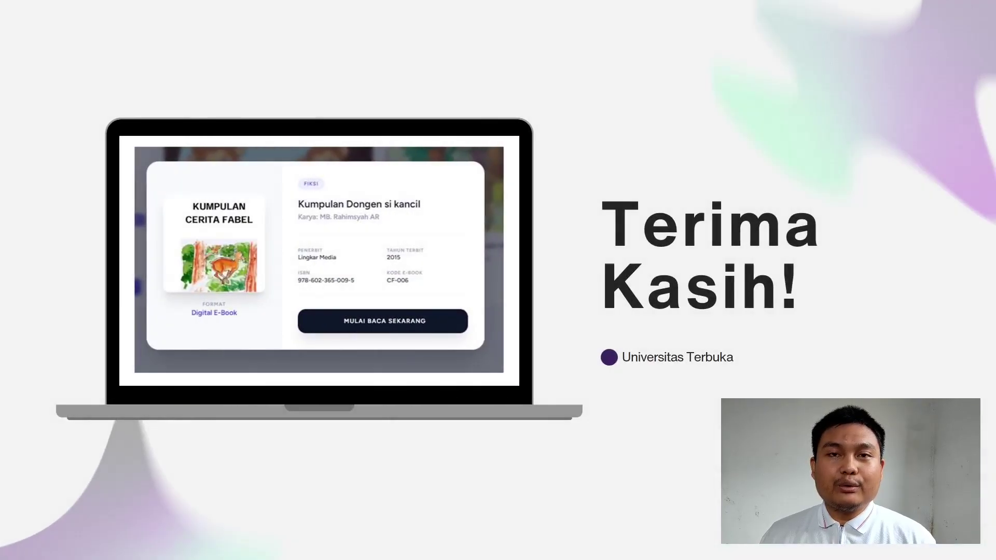